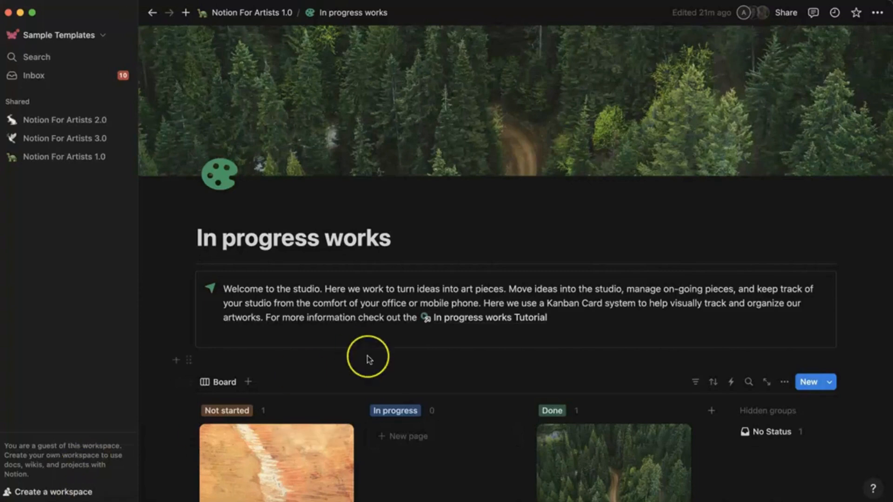
Create a new status option Sketched for the Art title piece and place the Sketched column between Not started and In progress
scroll(365, 355, "down", 2)
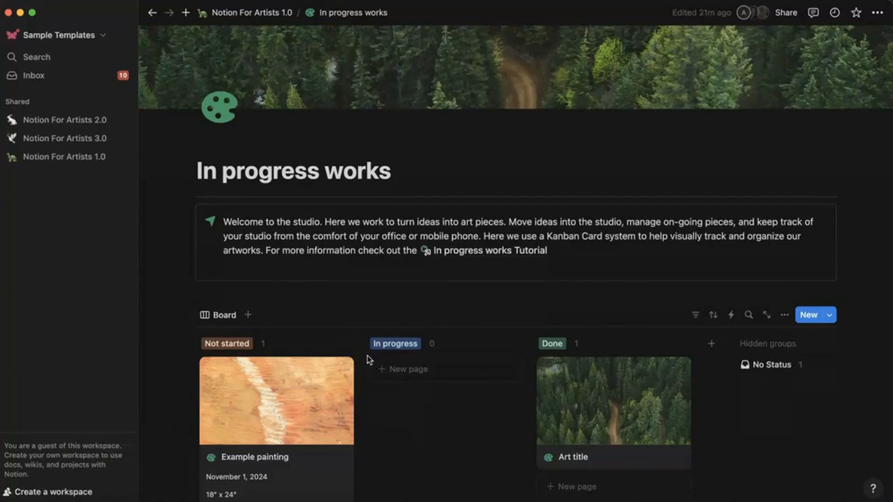
scroll(368, 358, "down", 3)
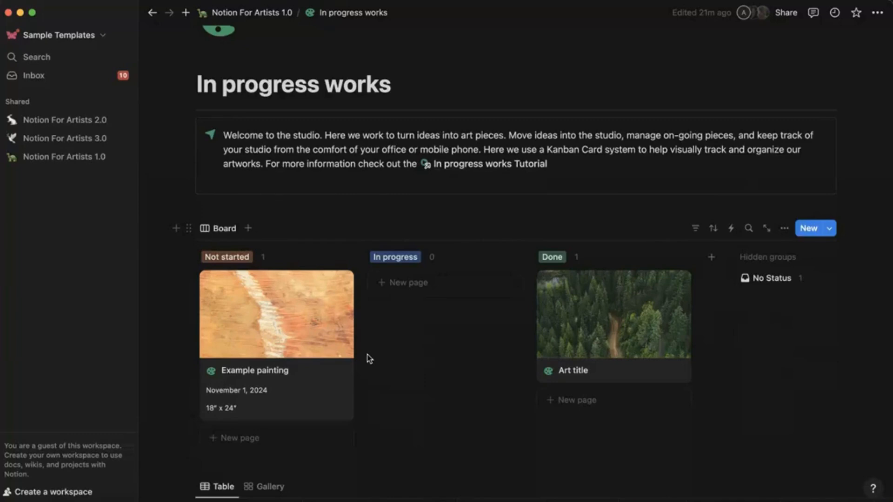
scroll(369, 353, "down", 2)
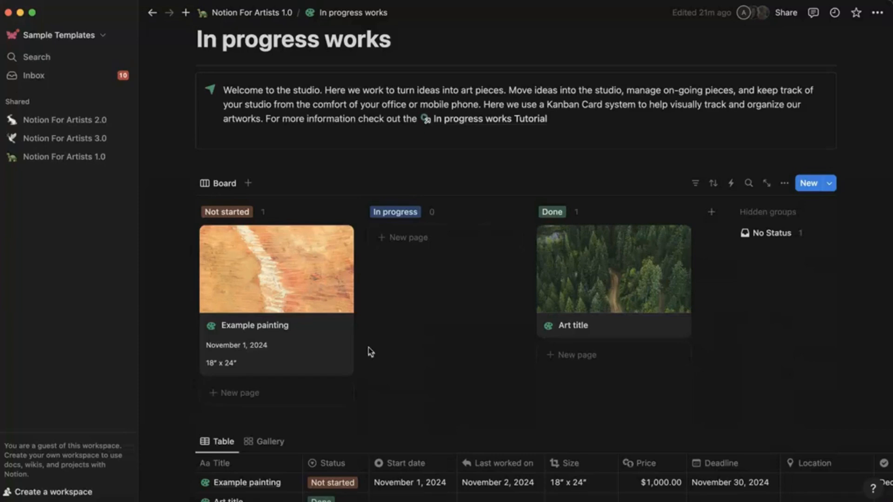
scroll(371, 353, "down", 2)
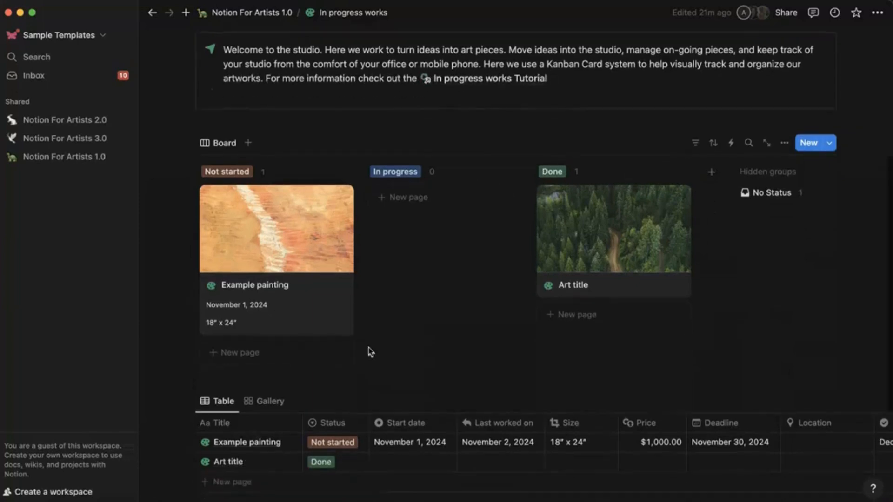
left_click(353, 465)
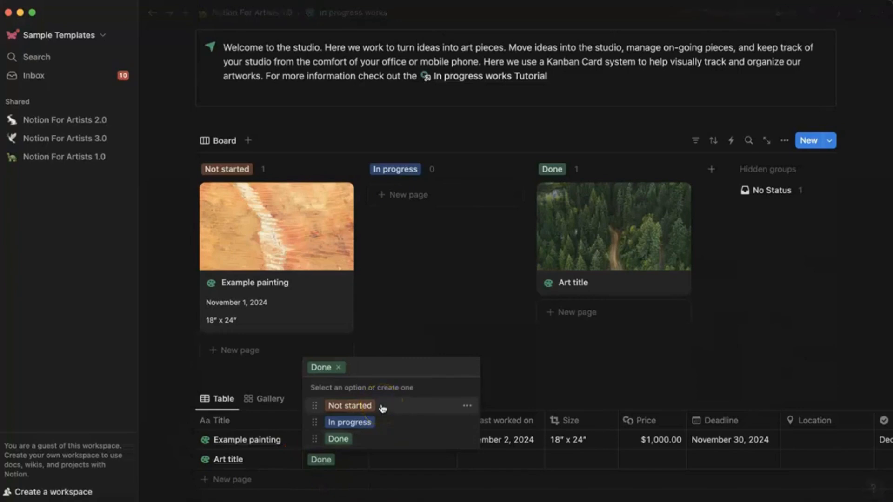
type("Sket")
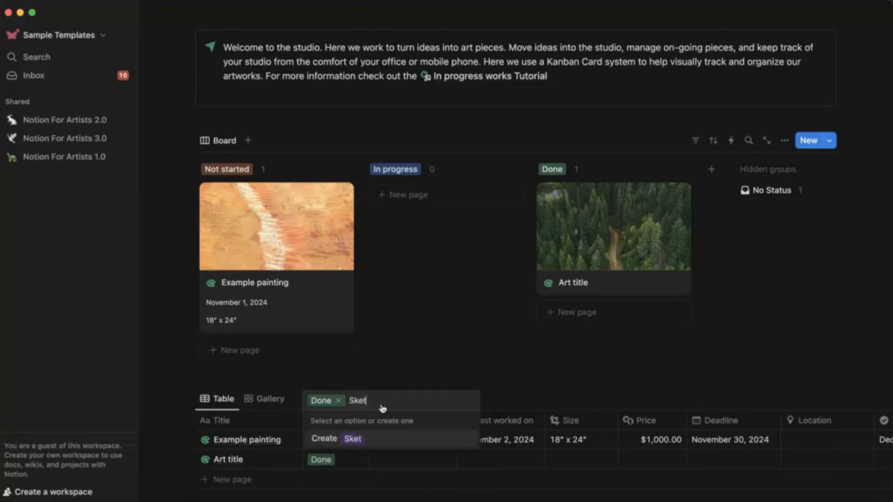
type("ched")
key("Return")
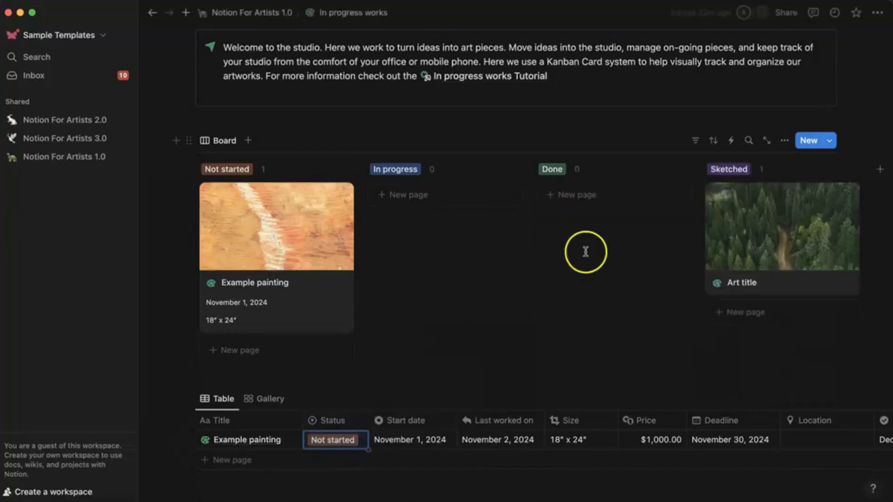
left_click_drag(730, 173, 367, 182)
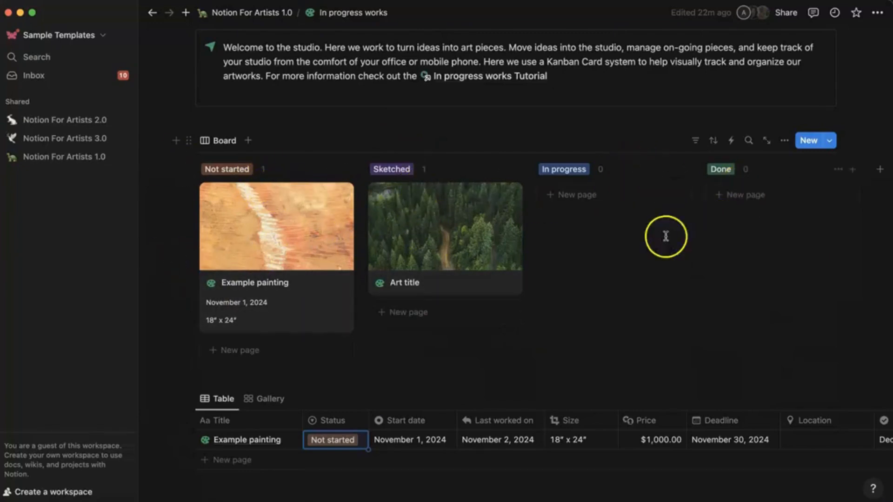
Delete the Sketched option from the Status property and confirm its removal
left_click(353, 457)
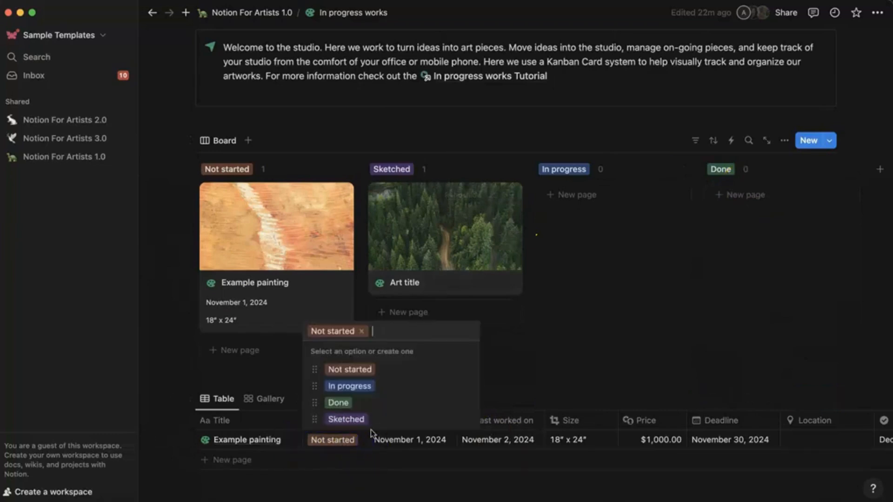
left_click(469, 421)
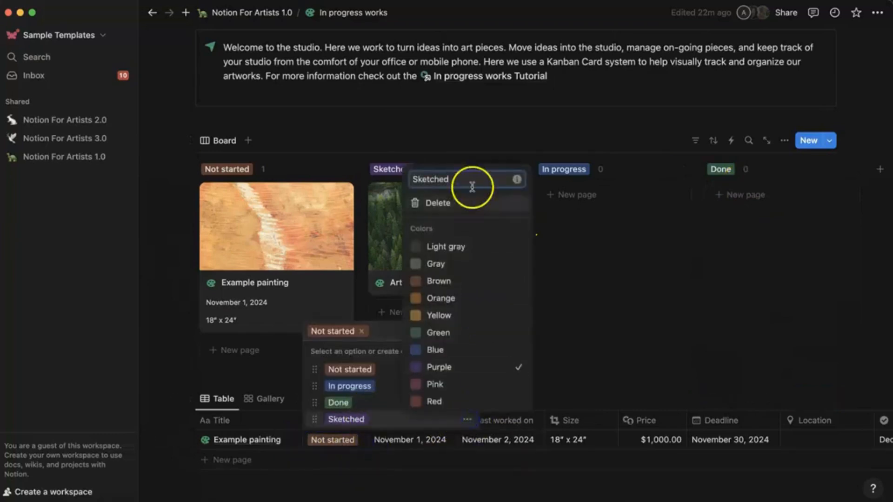
left_click(464, 206)
left_click(470, 259)
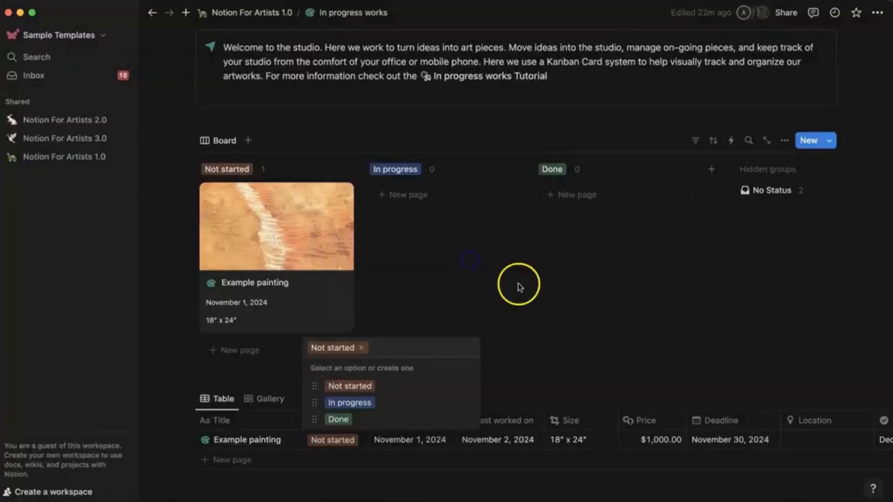
key("Escape")
Add a new card to the Not started column of the board and open its page in the side view
scroll(355, 341, "up", 3)
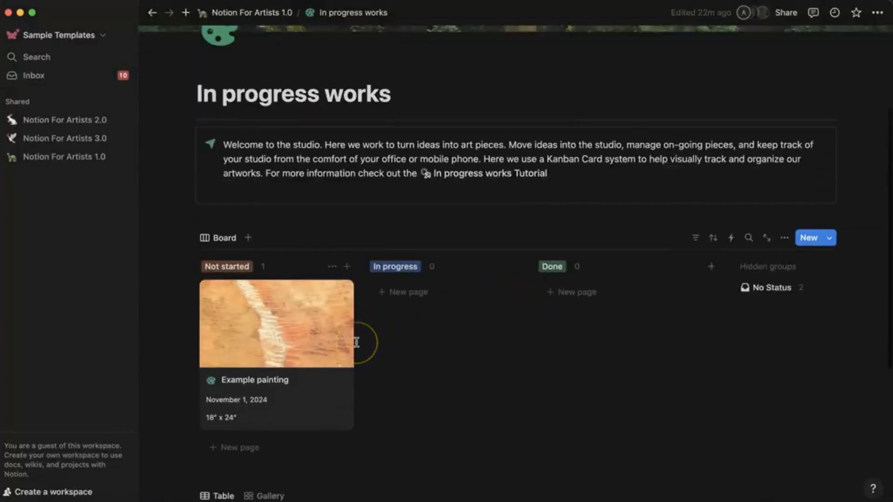
left_click(295, 432)
scroll(317, 434, "down", 3)
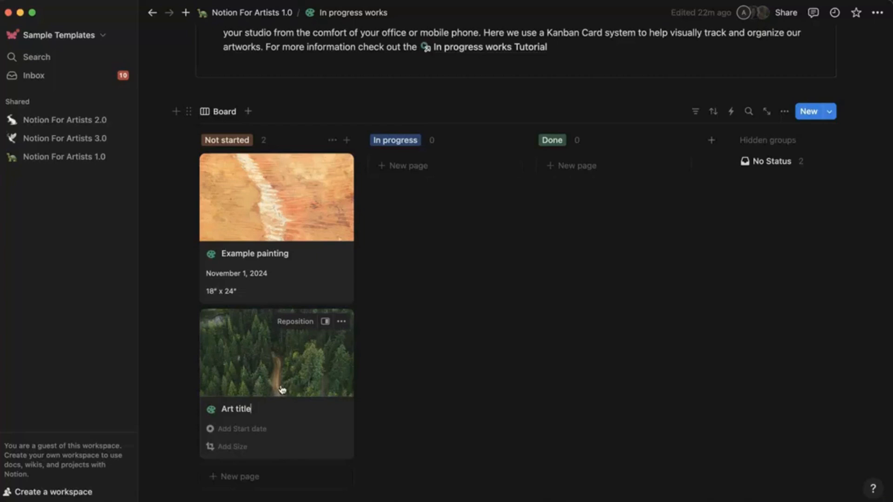
left_click(325, 322)
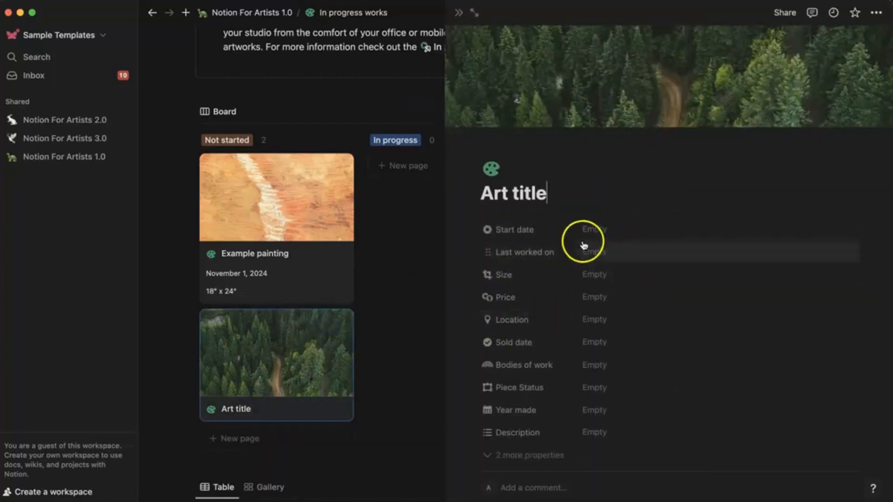
Look over the new Art title page's properties and reveal its hidden ones
scroll(604, 364, "down", 3)
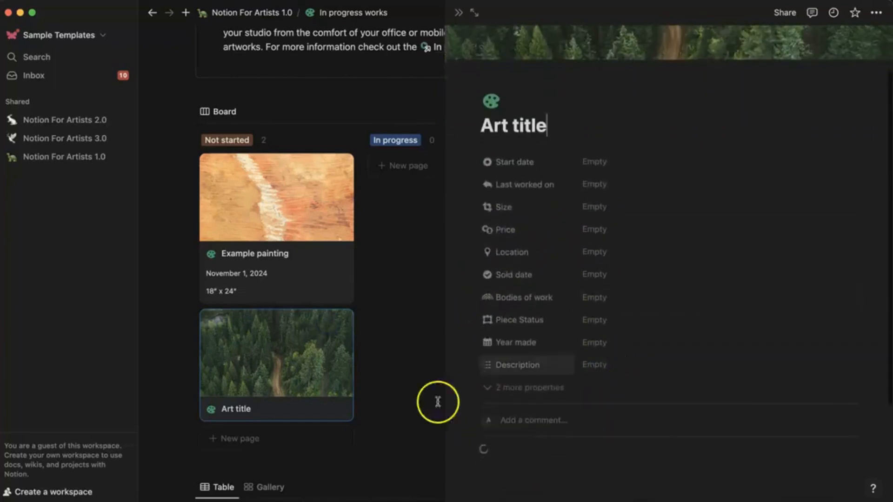
scroll(437, 402, "down", 4)
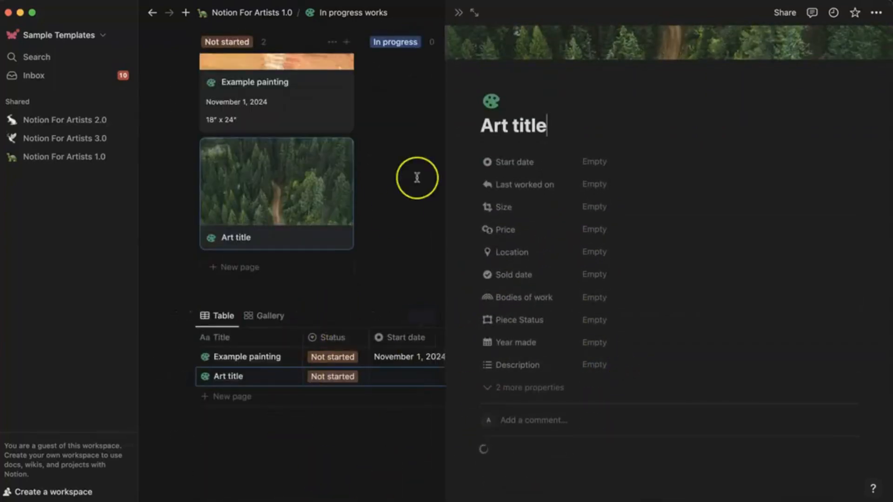
scroll(417, 178, "up", 4)
scroll(417, 178, "up", 1)
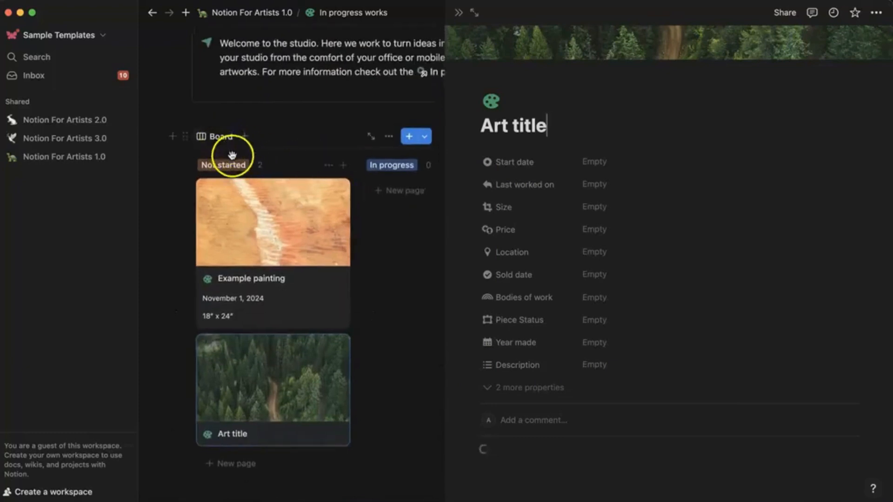
left_click(523, 385)
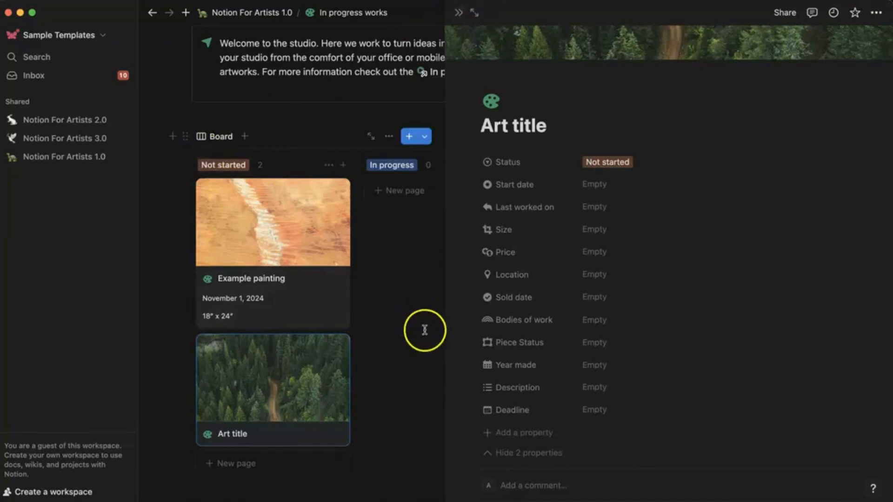
Set both the Start date and Last worked on of the Art title page to December 2, 2024
left_click(604, 185)
left_click(621, 265)
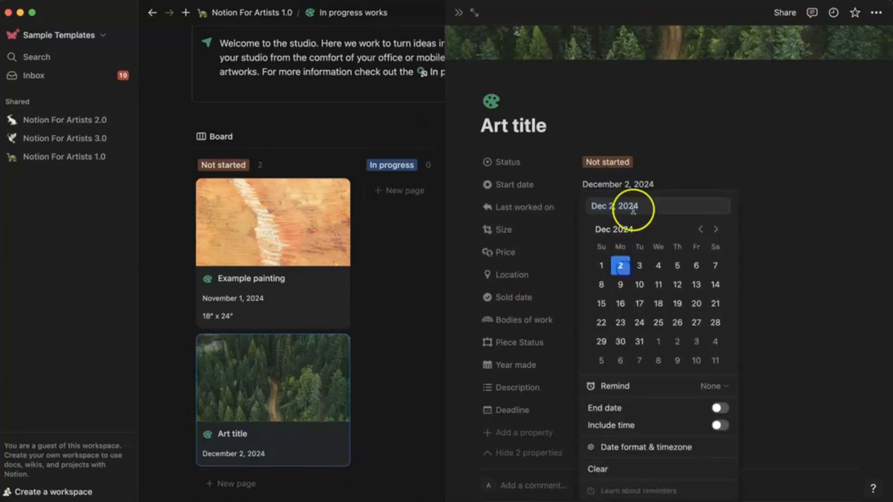
left_click(797, 135)
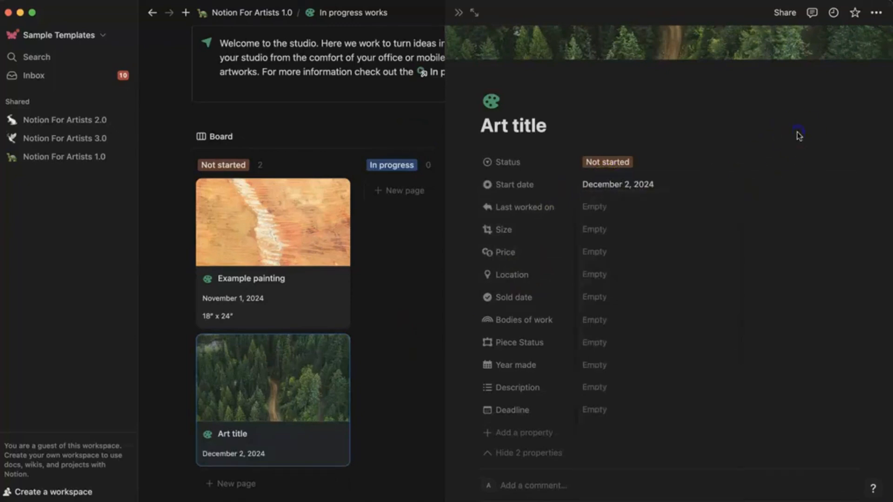
left_click(604, 212)
left_click(620, 265)
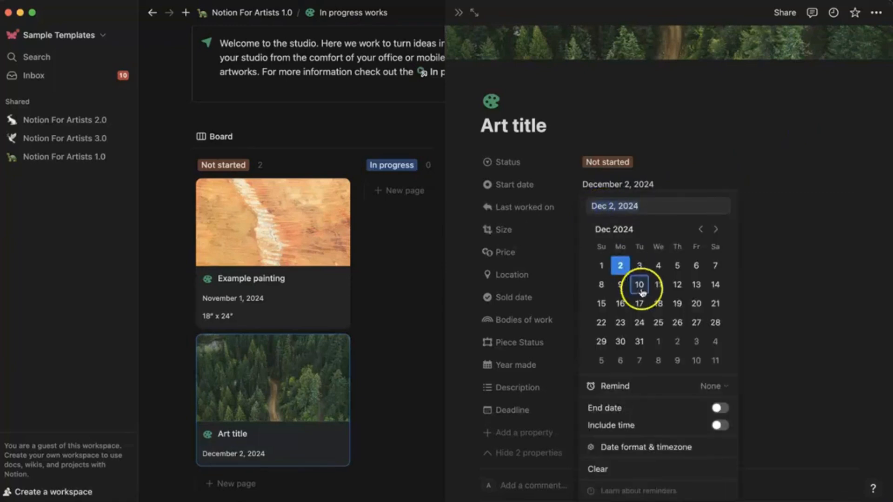
left_click(421, 288)
Close the Art title page and move the Example painting card through In progress to the Done column
scroll(414, 339, "down", 2)
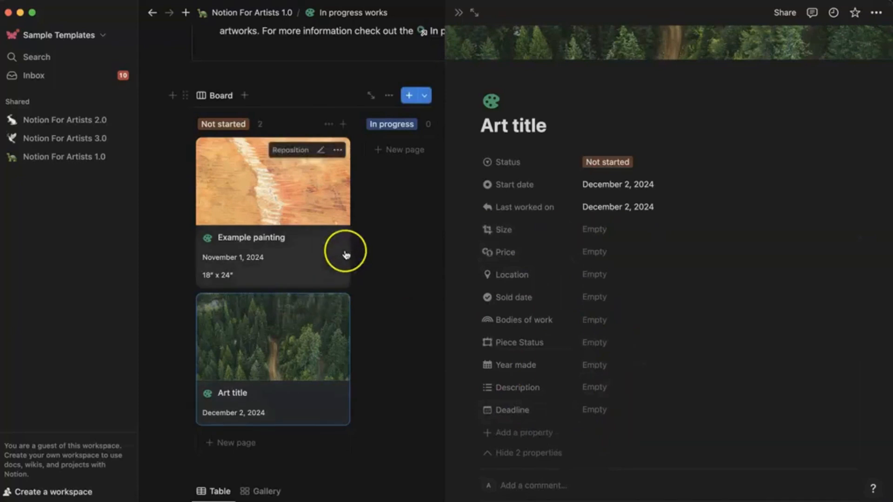
scroll(344, 254, "up", 3)
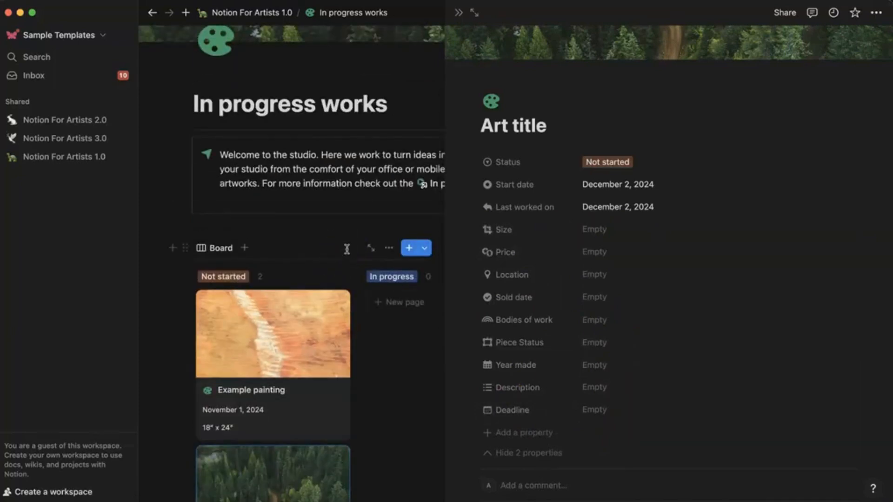
left_click(458, 13)
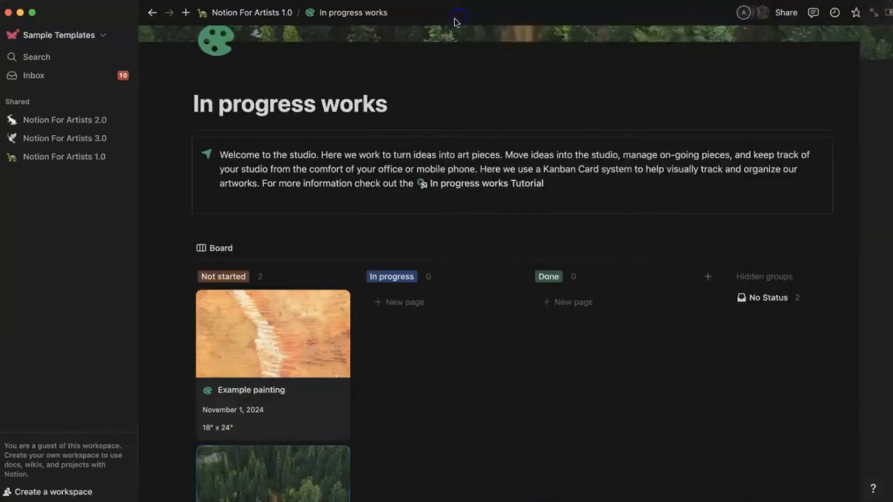
mouse_move(325, 390)
left_mouse_down()
mouse_move(544, 373)
mouse_move(476, 371)
left_mouse_up()
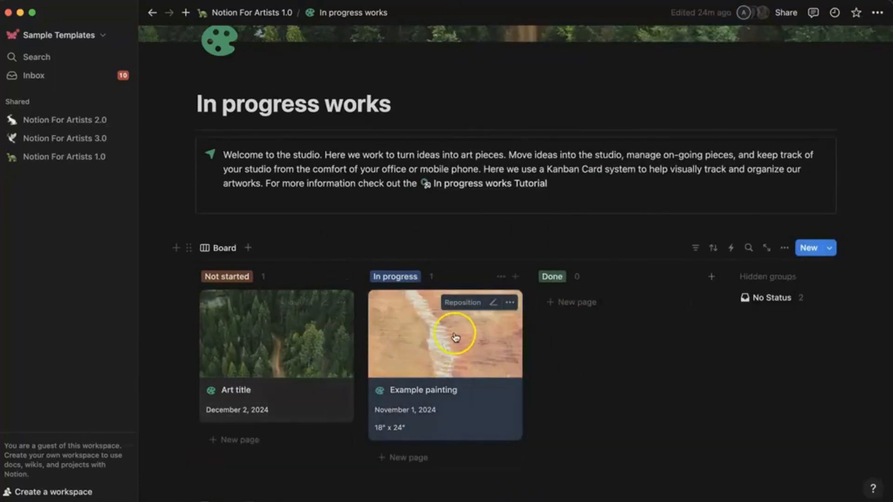
left_click_drag(455, 334, 578, 309)
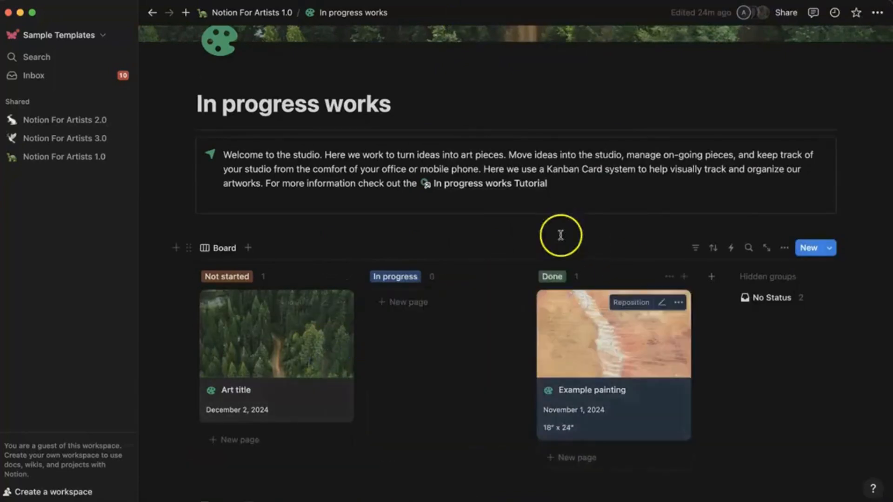
Go to the Notion For Artists 1.0 dashboard and open the Portfolio page to view its gallery
left_click(153, 12)
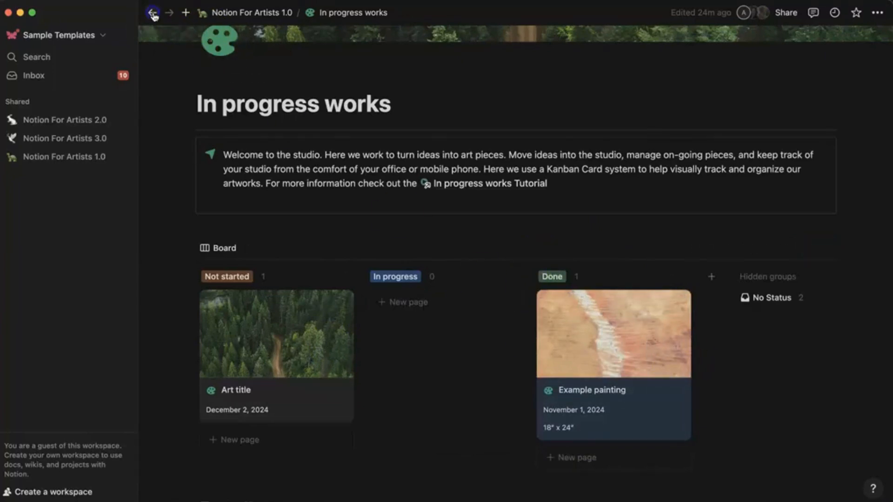
scroll(315, 352, "down", 3)
left_click(233, 13)
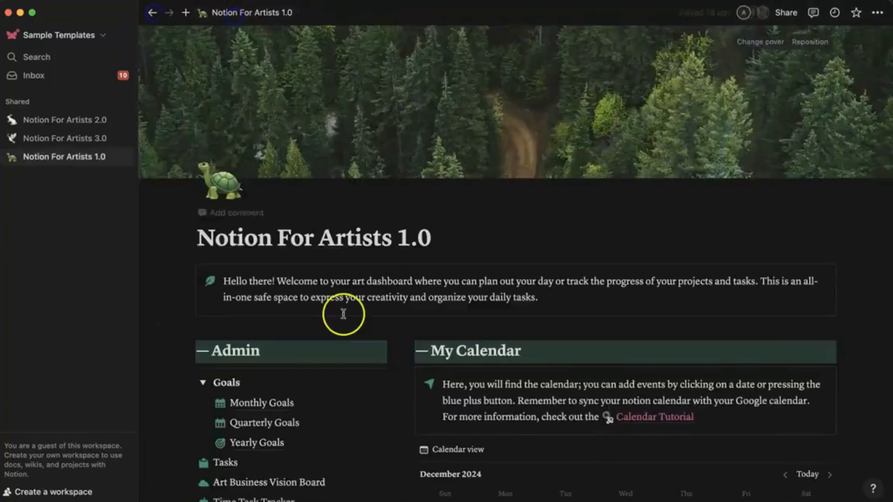
scroll(343, 315, "down", 5)
left_click(251, 431)
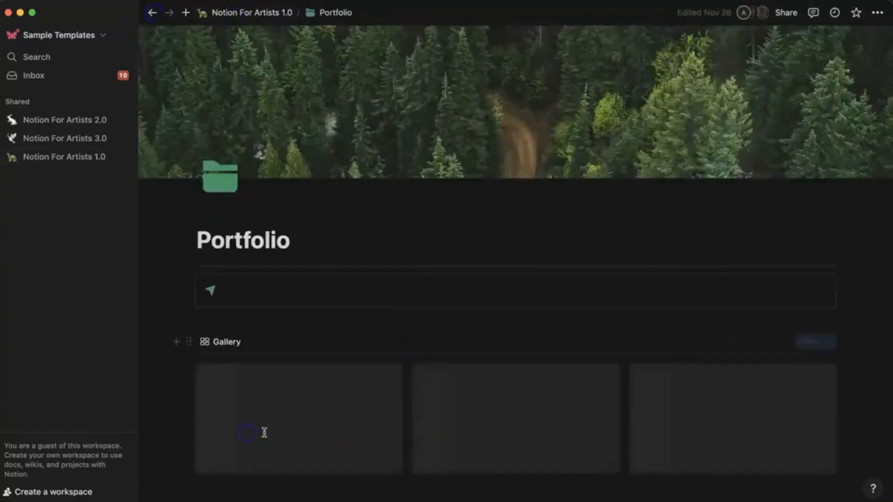
scroll(365, 401, "down", 1)
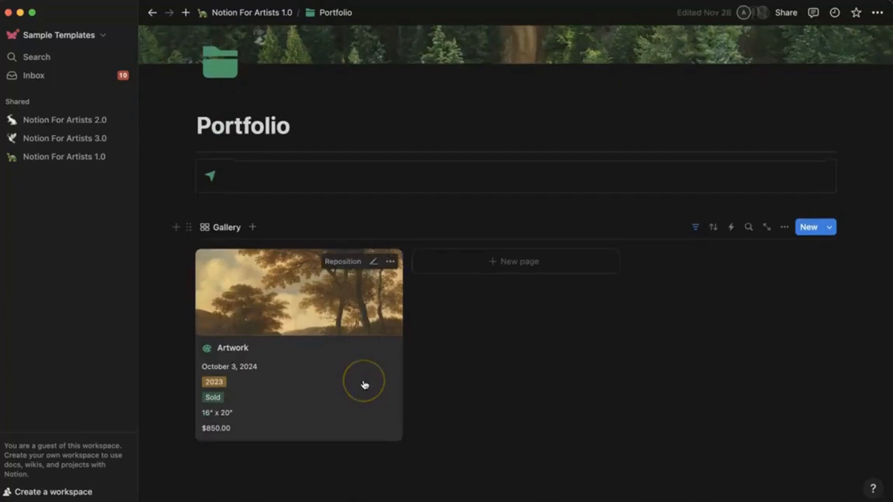
Return to the dashboard and reopen the In progress works page at its board
left_click(150, 14)
scroll(308, 460, "down", 2)
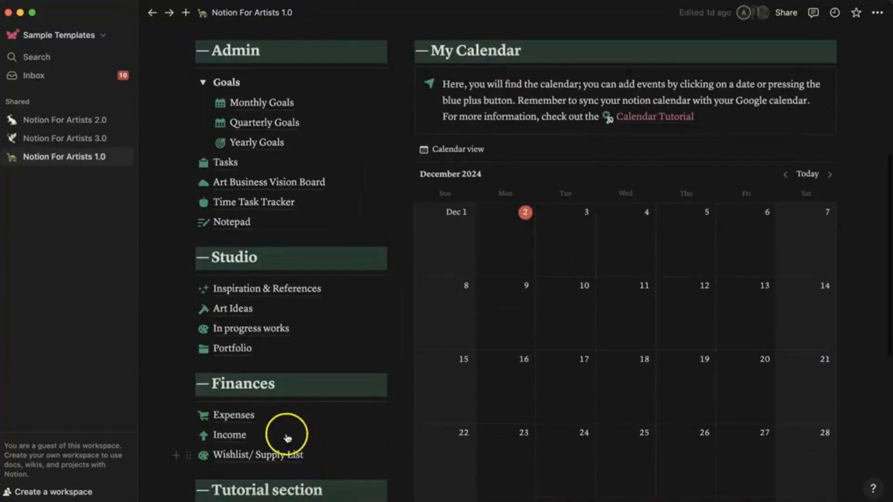
left_click(272, 335)
scroll(414, 389, "down", 3)
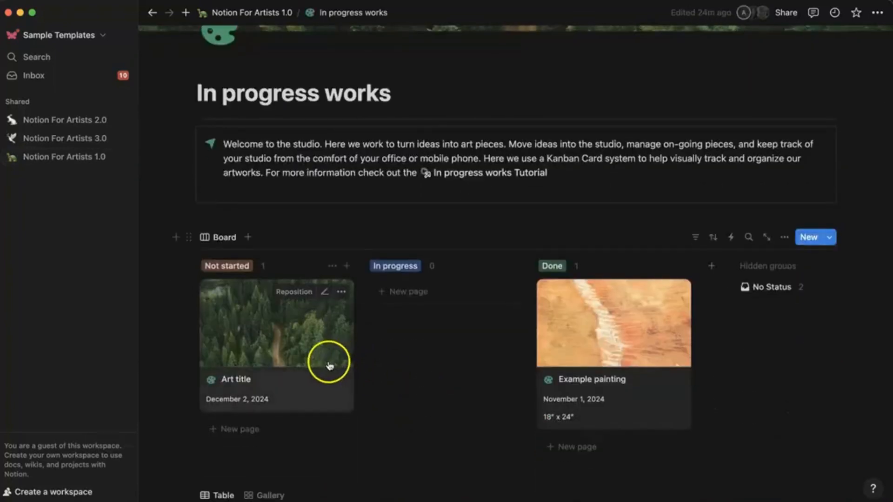
Open the Art title card's page and rename it "Portrait of Mark: Green Colors"
left_click(303, 392)
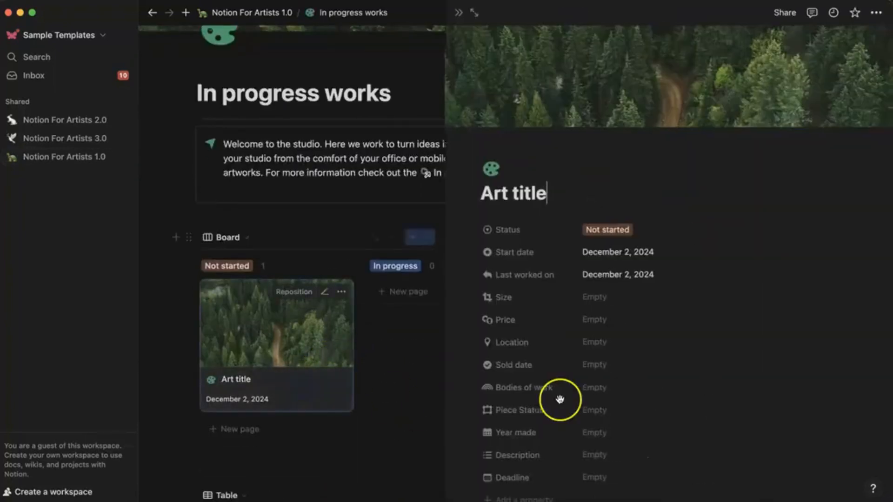
scroll(559, 399, "down", 5)
scroll(560, 397, "up", 3)
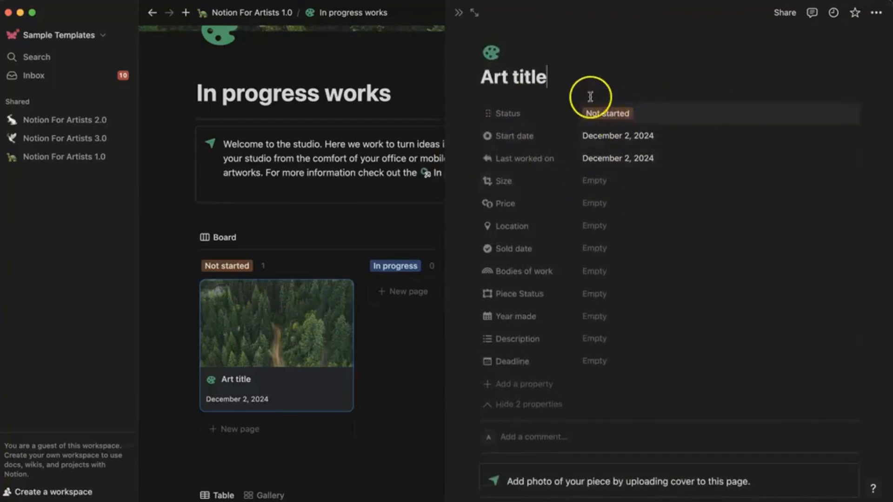
left_click_drag(551, 76, 476, 74)
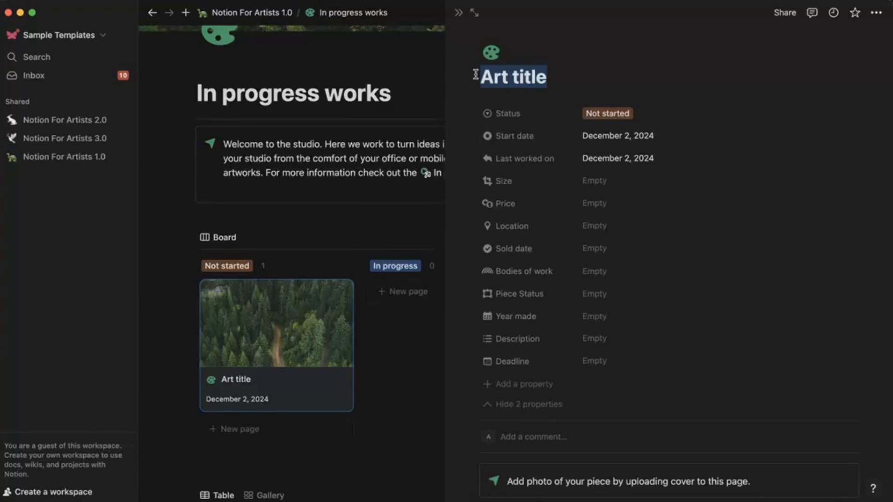
type("Portrait of Mar")
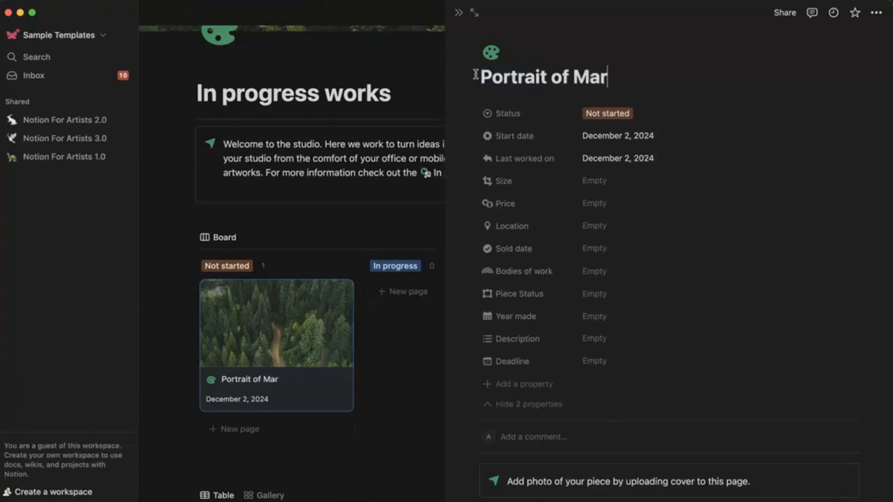
type("k: Green Colors")
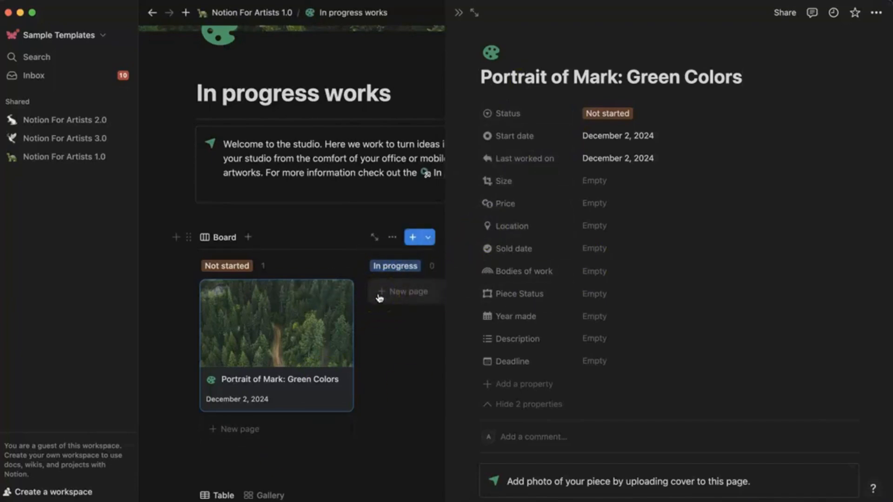
Post a page comment noting the portrait's slightly warped nose, the blue purple shadows tried, and a peach tone to try in the highlight
scroll(533, 442, "down", 4)
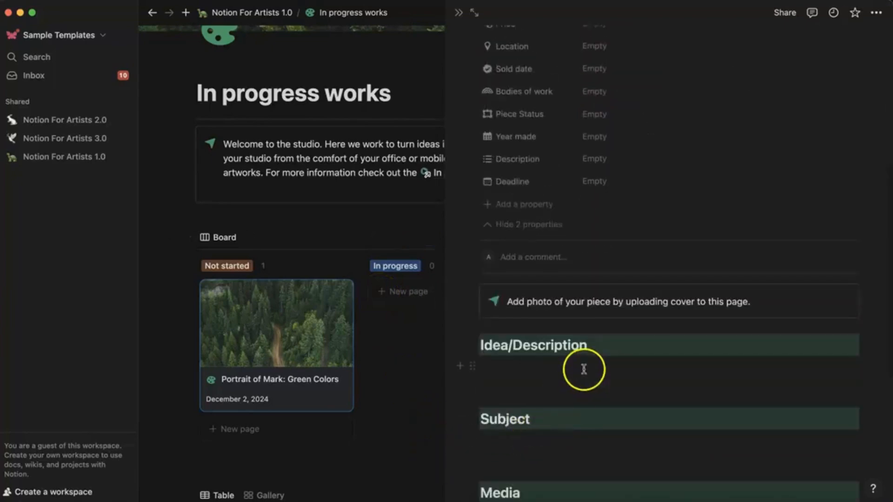
left_click(552, 325)
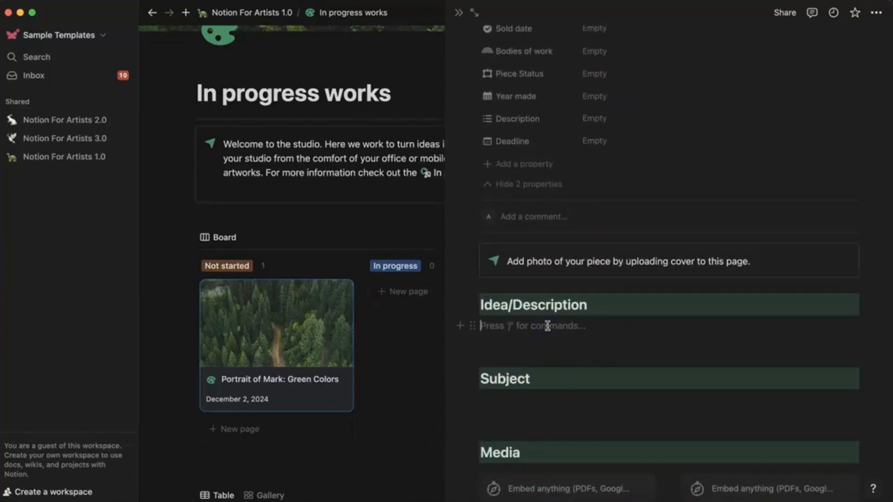
scroll(548, 336, "down", 2)
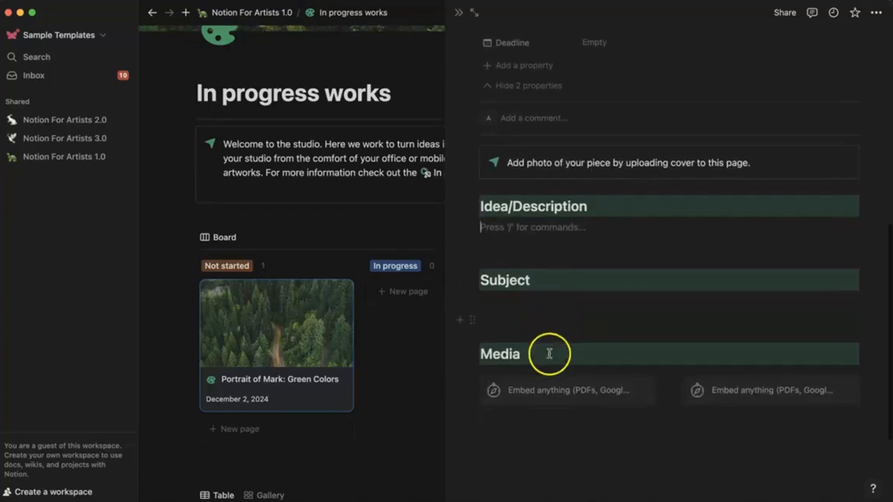
scroll(549, 427, "up", 1)
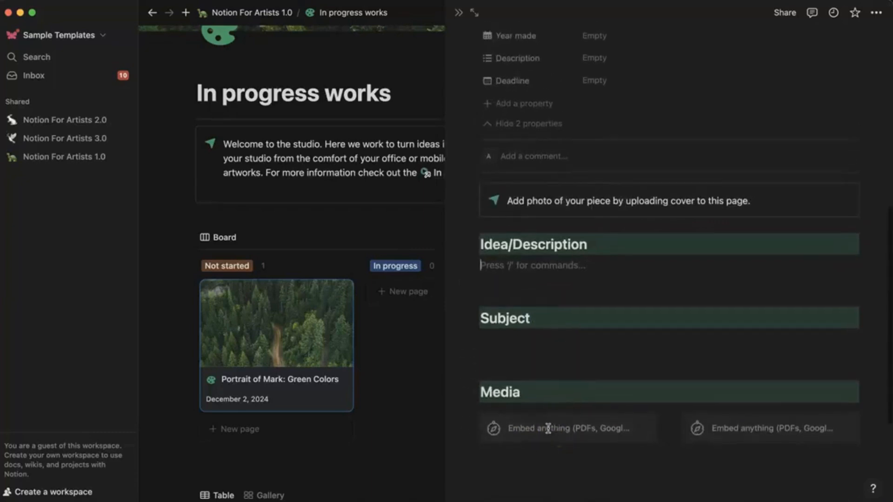
left_click(591, 159)
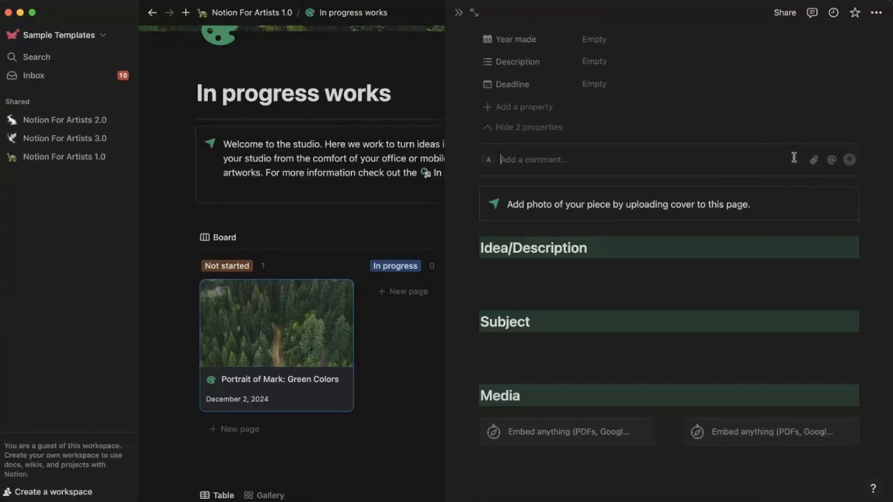
left_click(688, 185)
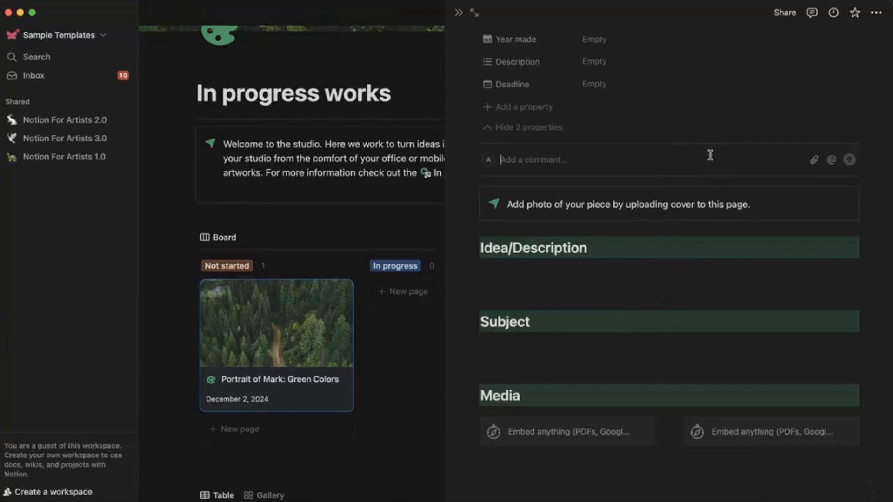
type("Was working on the portr")
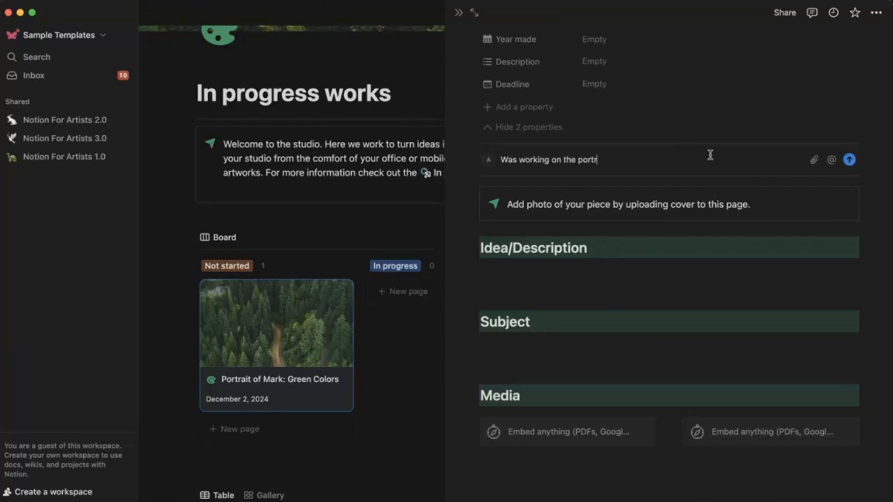
type("ait today, the nose is a little war")
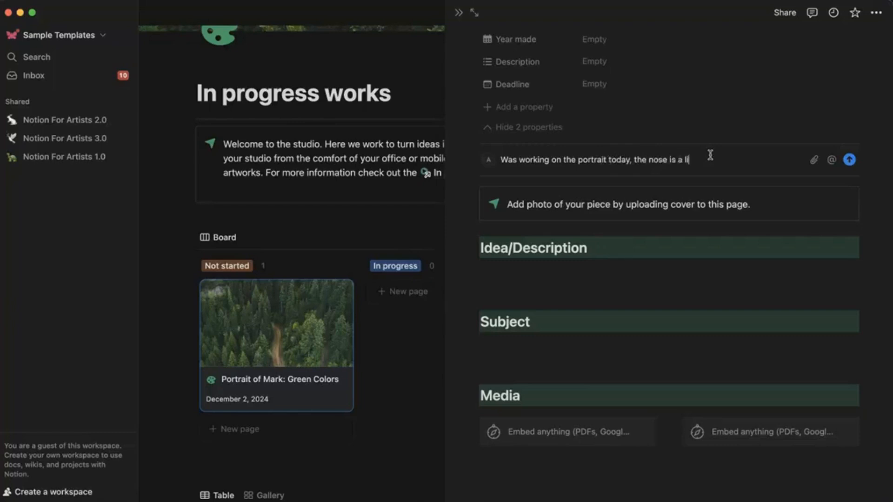
type("ped. I tried useing some bl")
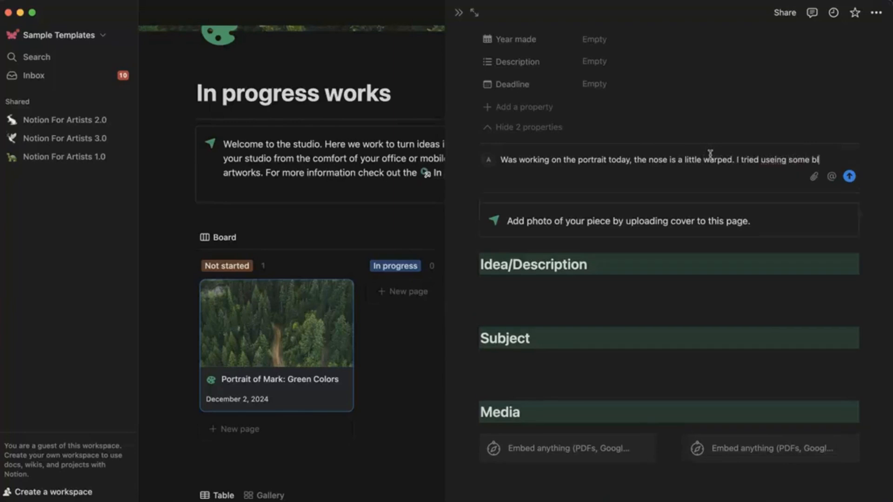
type("ue purple to get the shado")
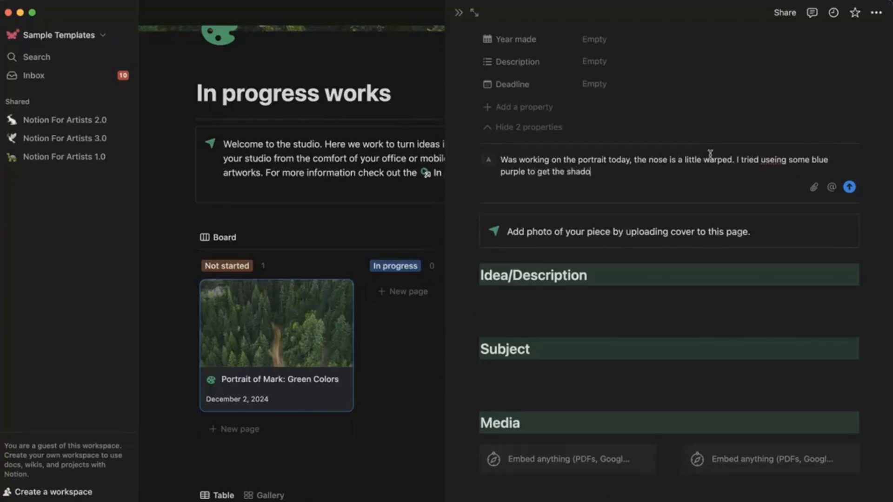
type("ws, but want t")
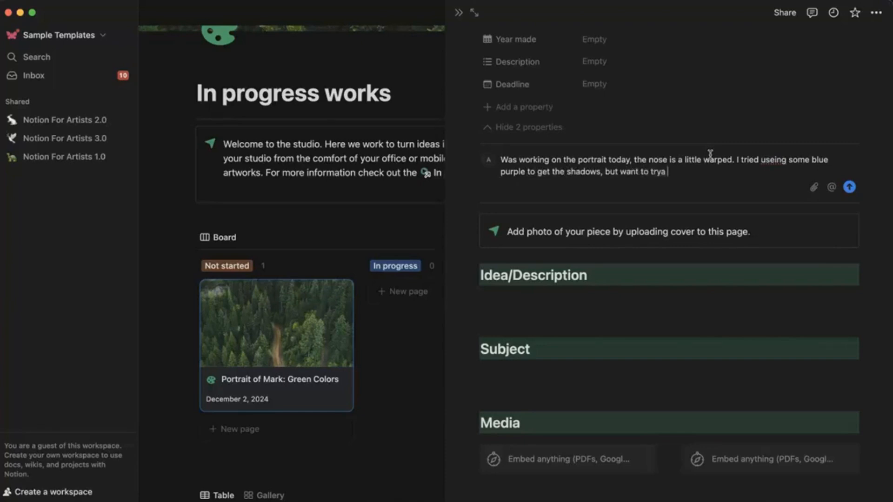
type("o try a peach tone in the highlight to see if that helps with the strucutre and feeling.")
left_click(558, 184)
left_click(849, 199)
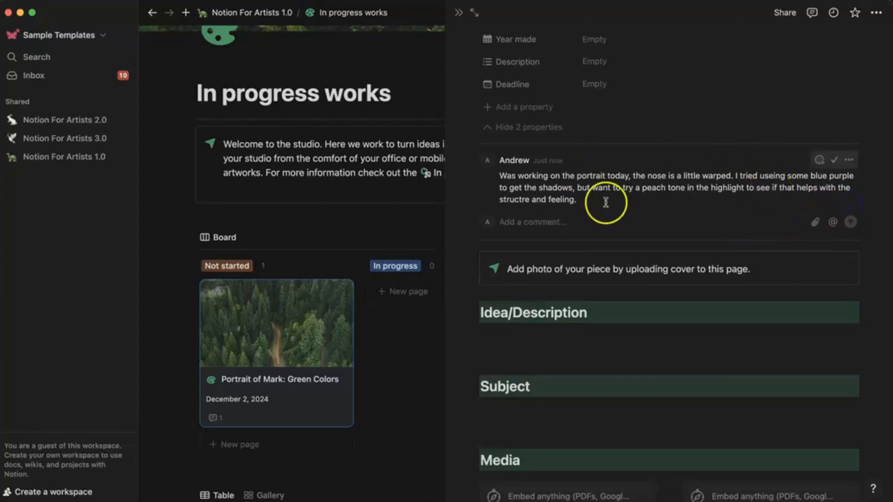
Browse the page's cover options, including file upload, link and the image gallery, and leave the picker without choosing a cover
scroll(605, 203, "up", 3)
scroll(606, 202, "up", 2)
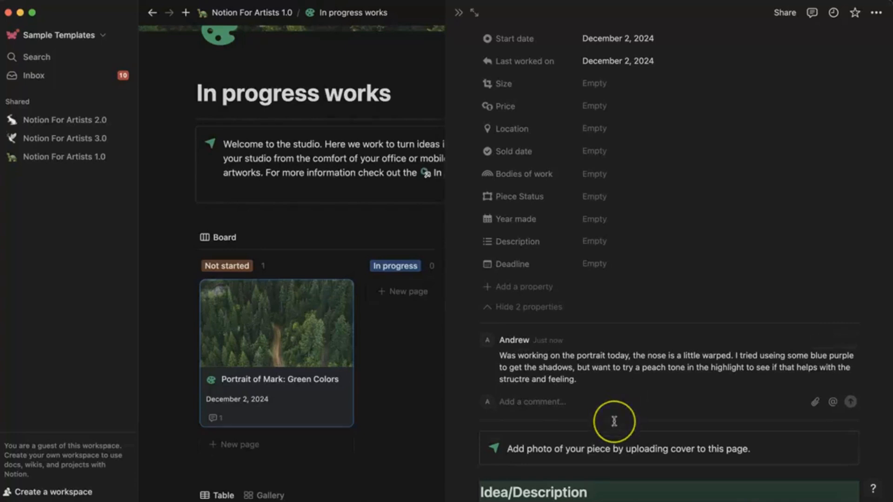
scroll(614, 419, "down", 3)
scroll(614, 413, "down", 4)
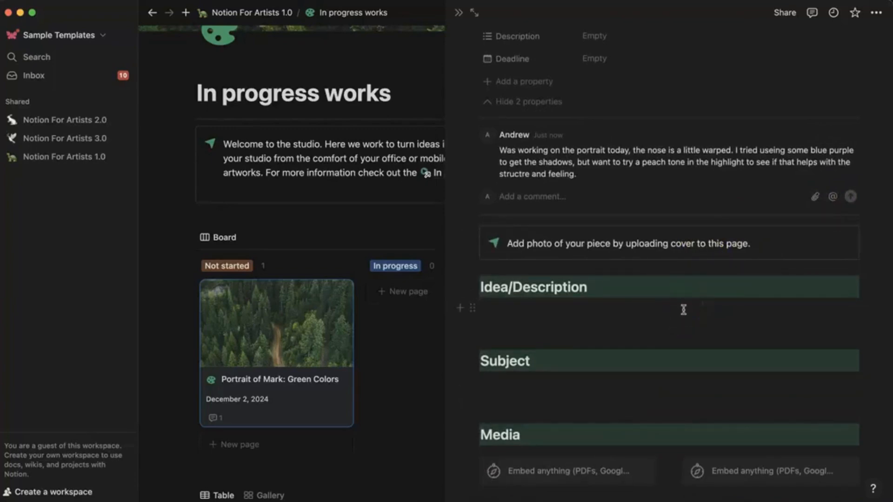
scroll(683, 310, "up", 14)
left_click(771, 37)
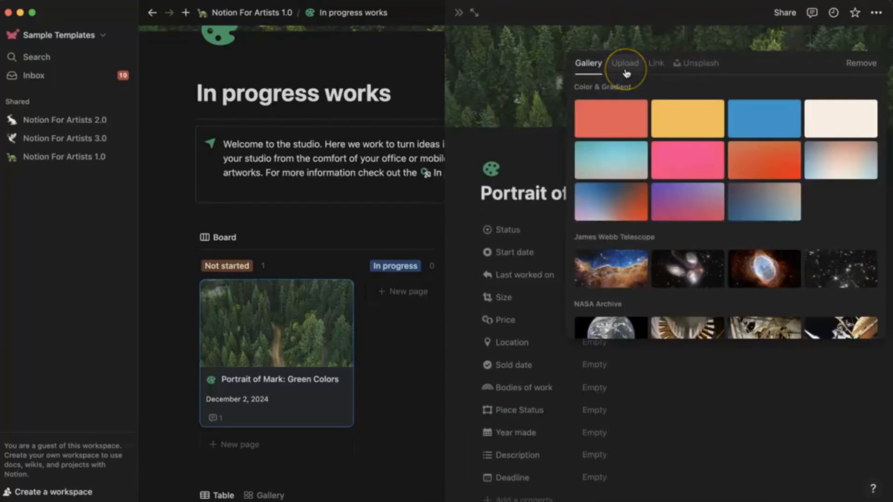
left_click(625, 64)
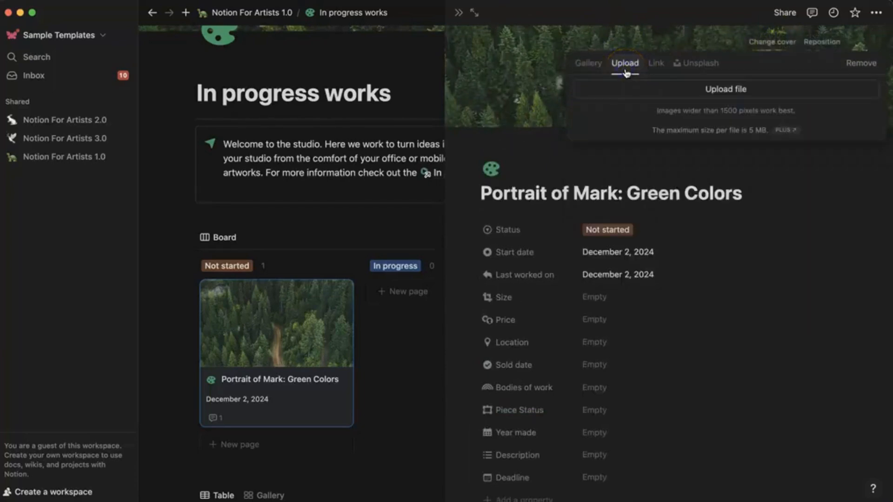
left_click(664, 64)
left_click(588, 63)
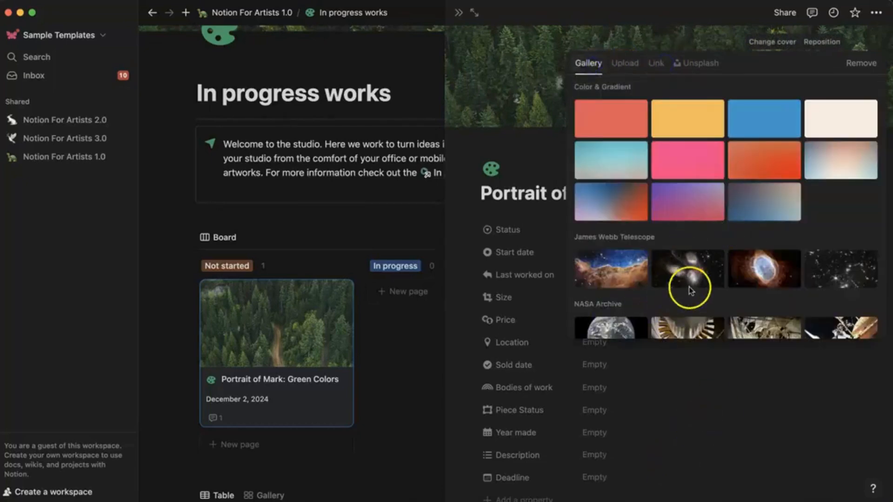
scroll(690, 290, "down", 10)
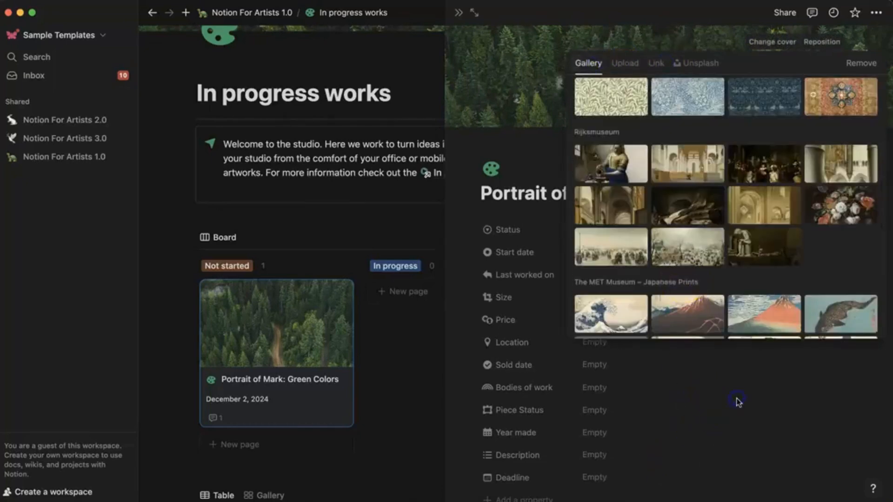
left_click(737, 401)
Close the portrait's page and view the table of works beneath the In progress works board
scroll(793, 354, "down", 10)
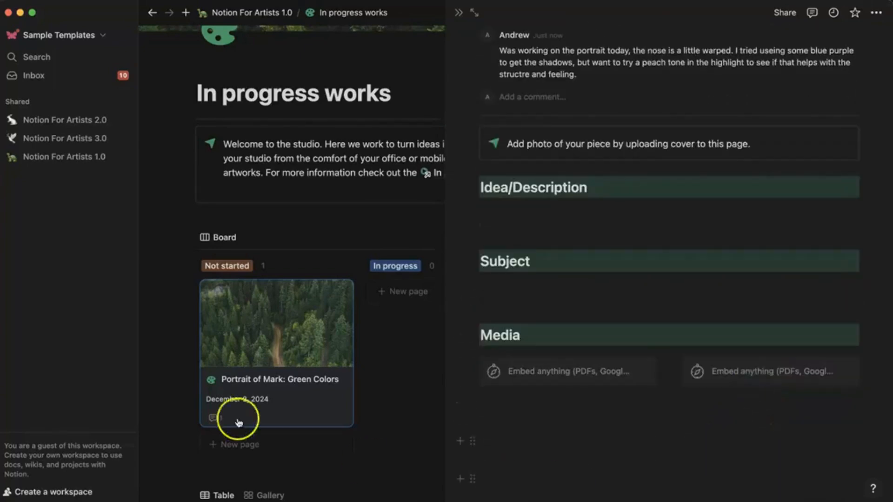
scroll(328, 441, "up", 2)
scroll(328, 440, "up", 5)
scroll(592, 341, "up", 10)
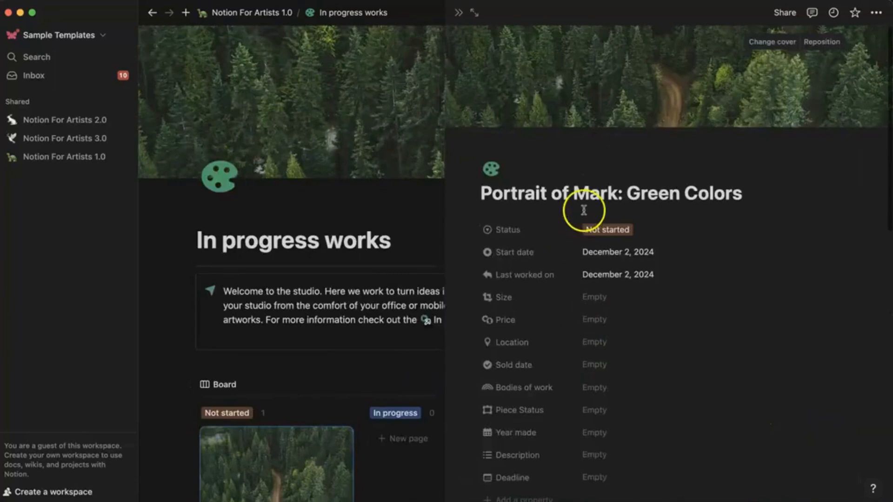
left_click(458, 13)
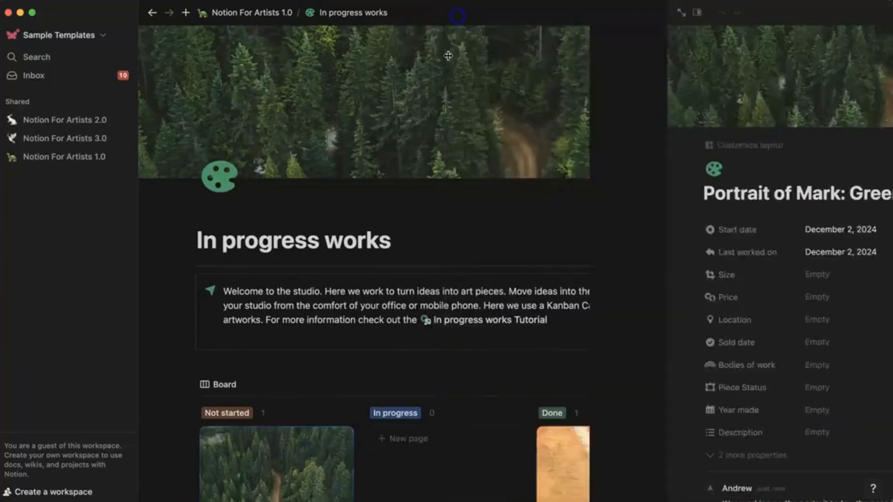
scroll(447, 412, "down", 5)
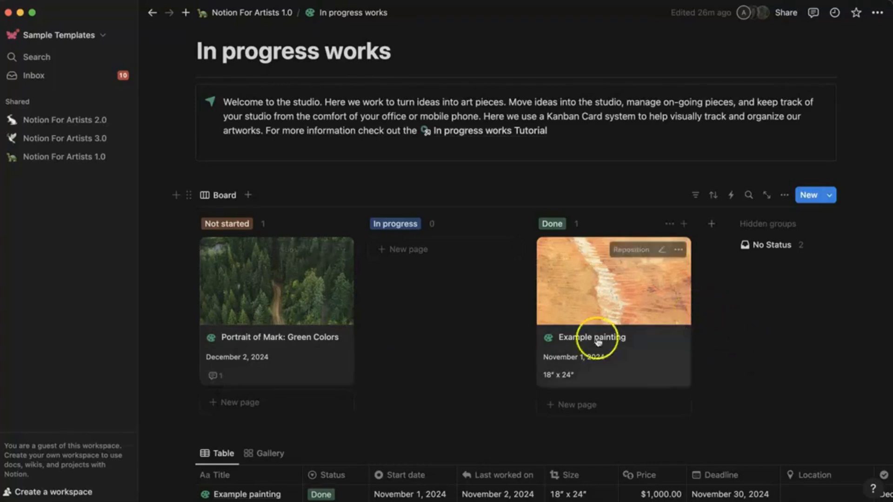
scroll(523, 388, "down", 3)
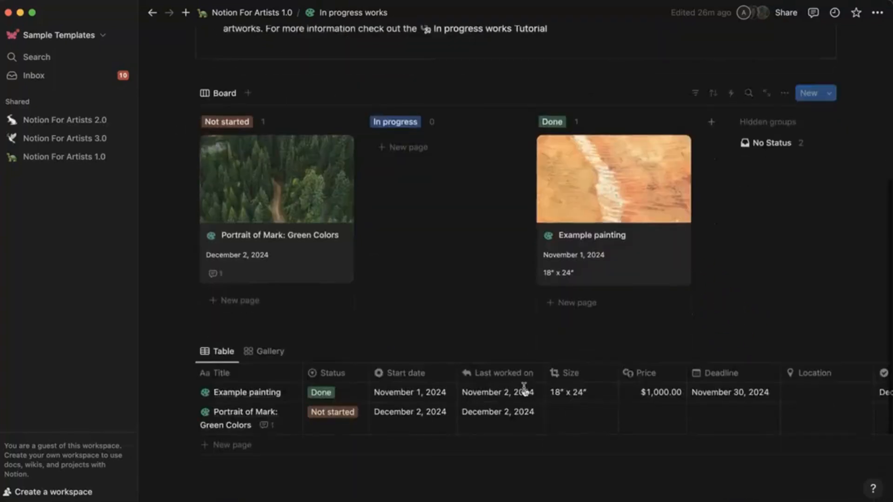